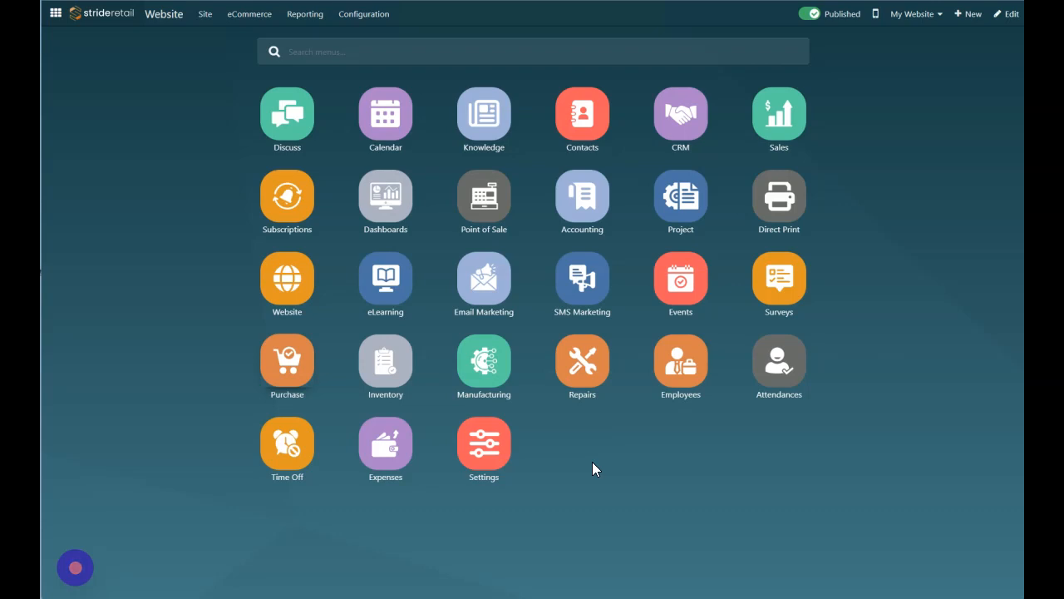
# - Open the list of eCommerce categories in the Website app
pyautogui.click(287, 293)
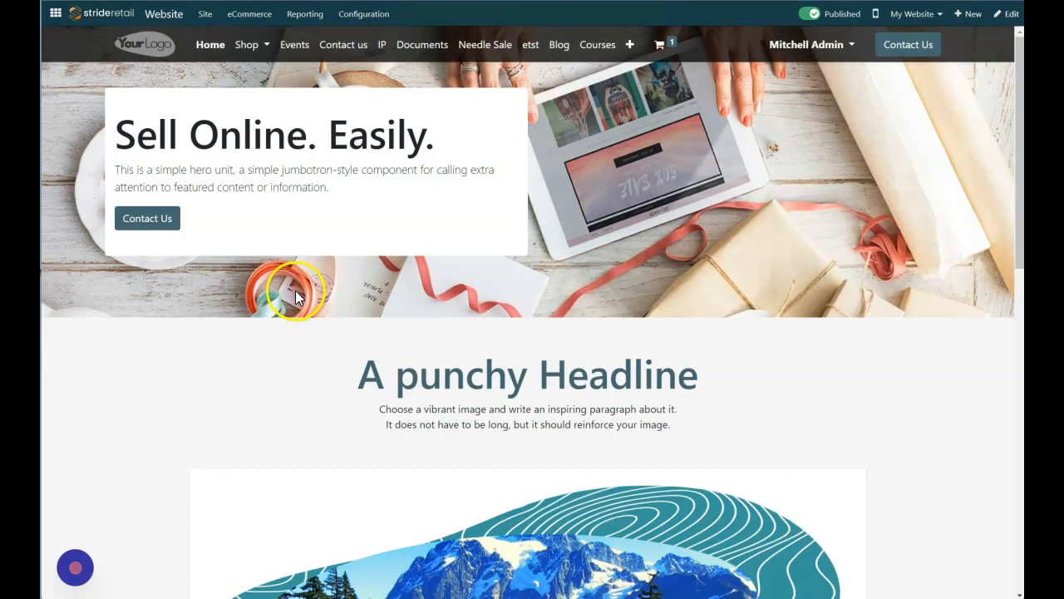
pyautogui.click(252, 16)
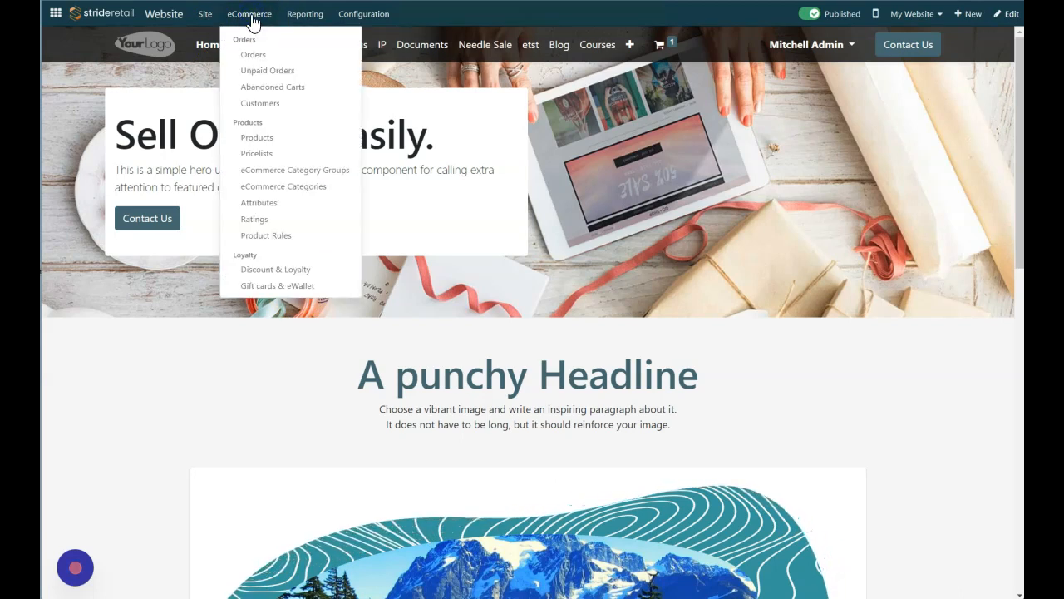
pyautogui.click(301, 187)
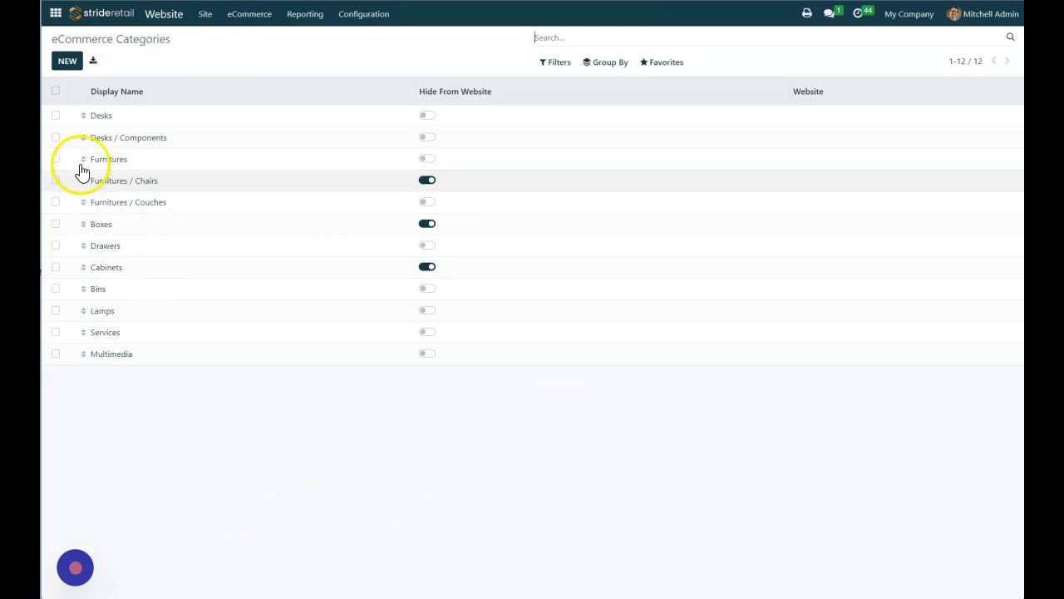
# - Start a new eCommerce category and name it Bikes
pyautogui.click(68, 63)
pyautogui.click(244, 116)
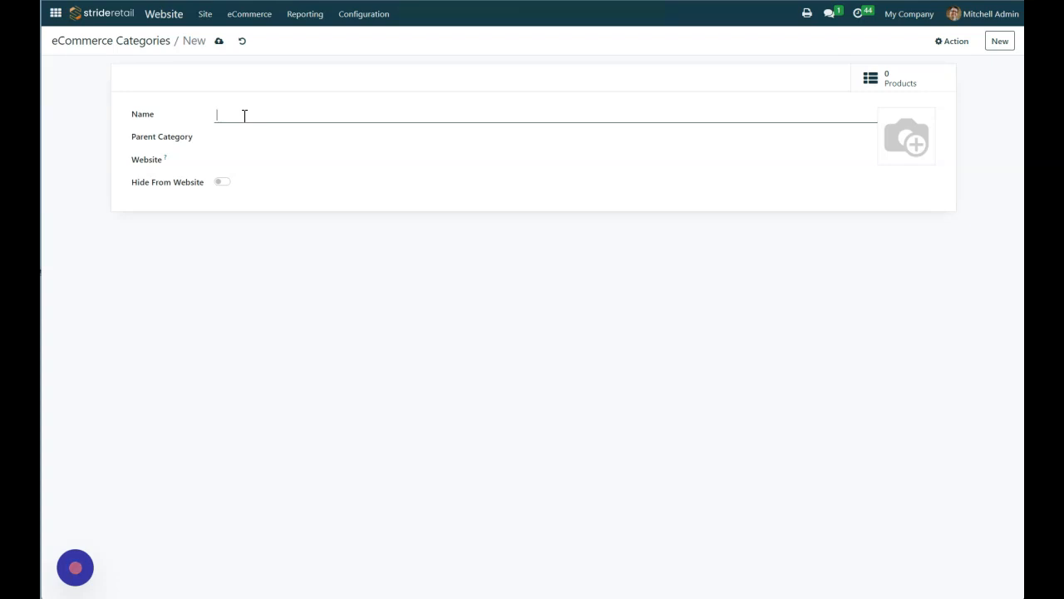
pyautogui.write('Bikes')
pyautogui.press('Tab')
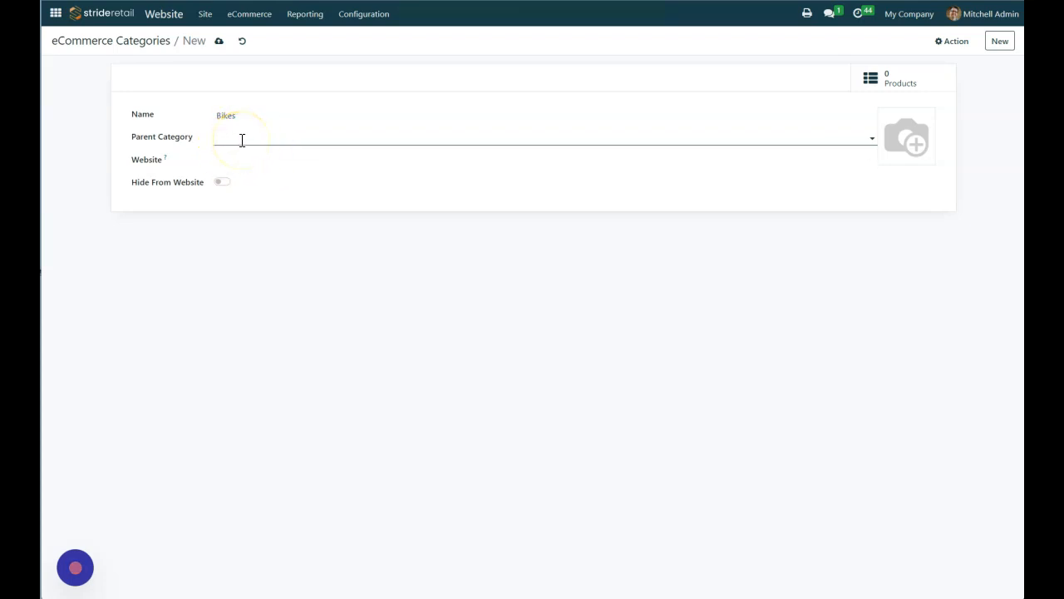
# - Review the full list of possible parent categories for Bikes and close it without choosing one
pyautogui.click(242, 141)
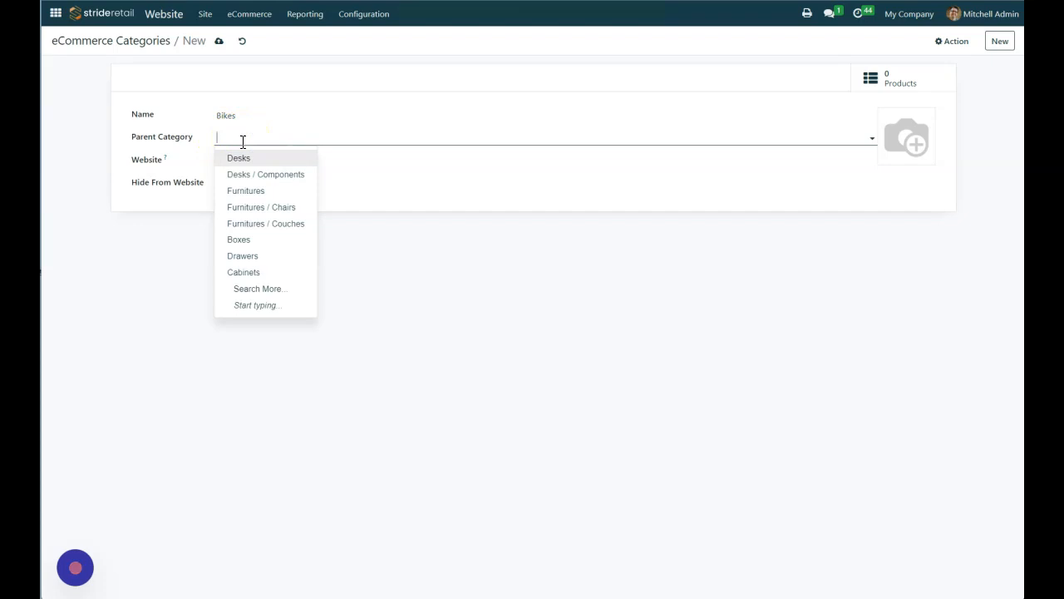
pyautogui.click(263, 288)
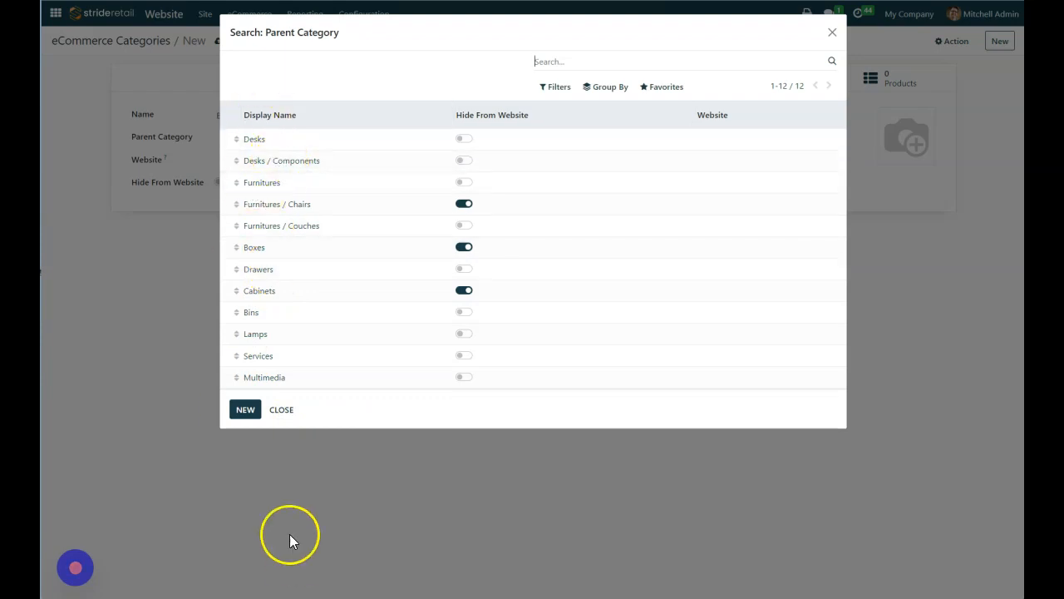
pyautogui.click(281, 410)
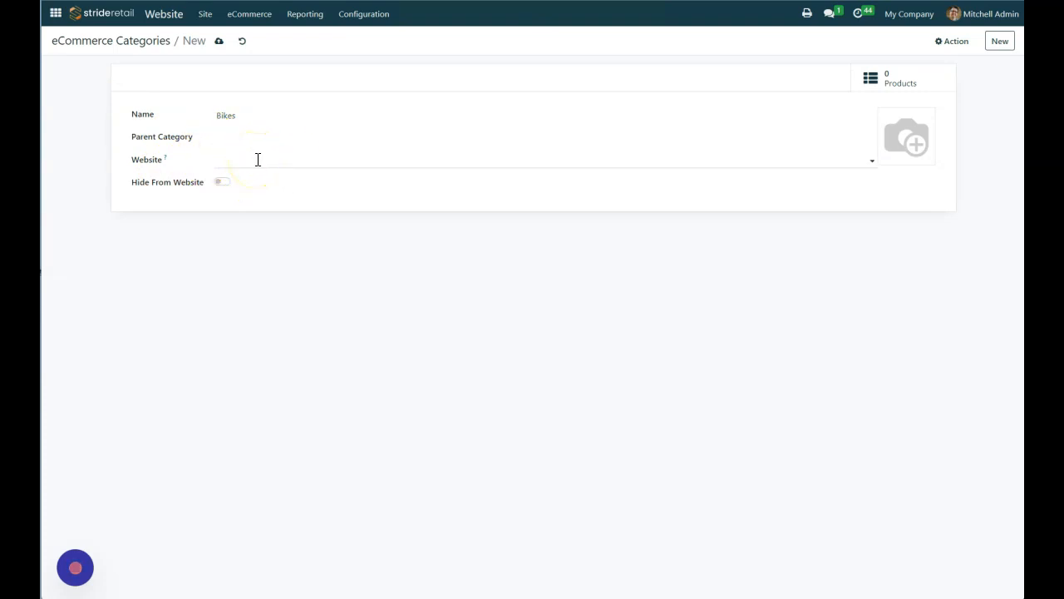
# - Turn Hide From Website on and off again for the Bikes category, and return to the category list
pyautogui.click(223, 190)
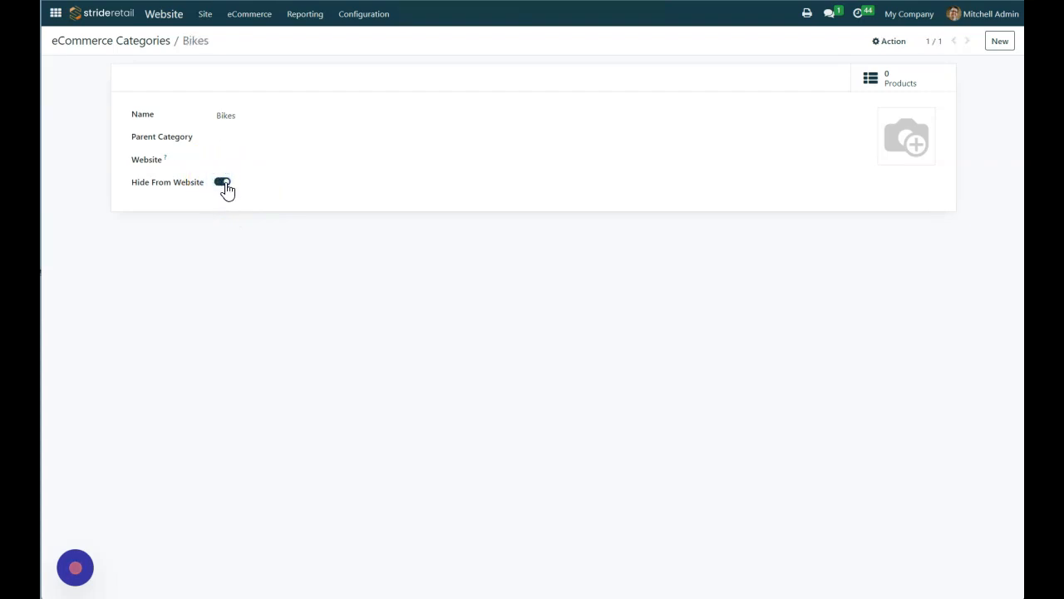
pyautogui.click(226, 190)
pyautogui.click(143, 40)
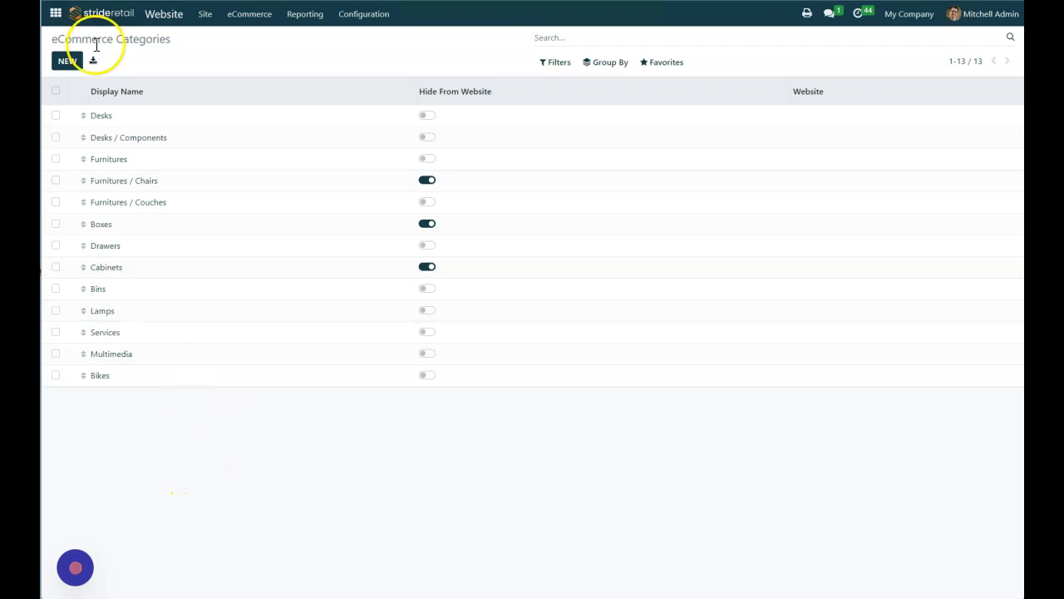
# - Switch to the Inventory app and open its product list
pyautogui.click(55, 14)
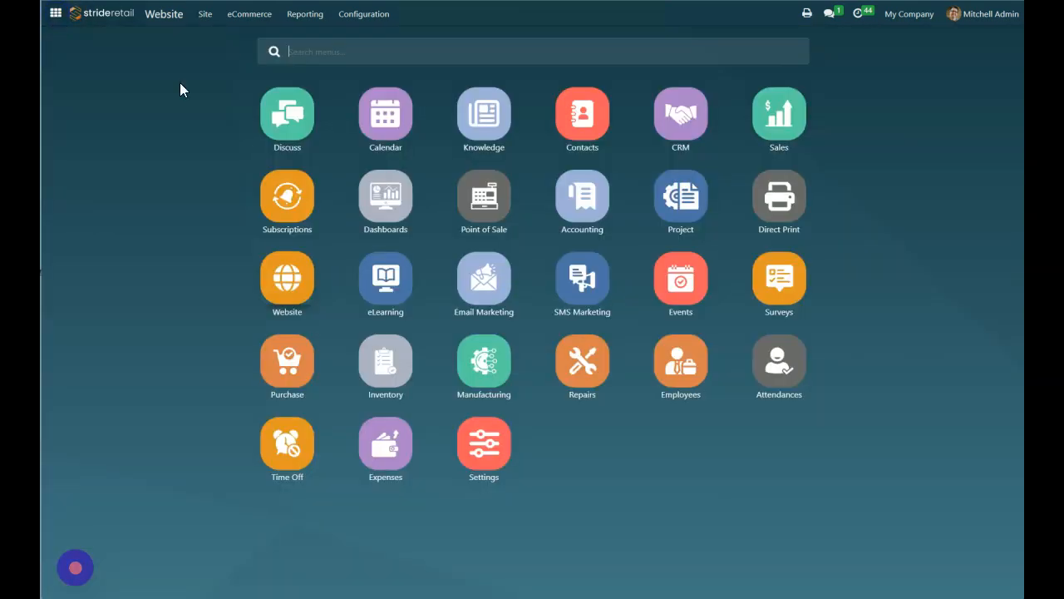
pyautogui.click(393, 394)
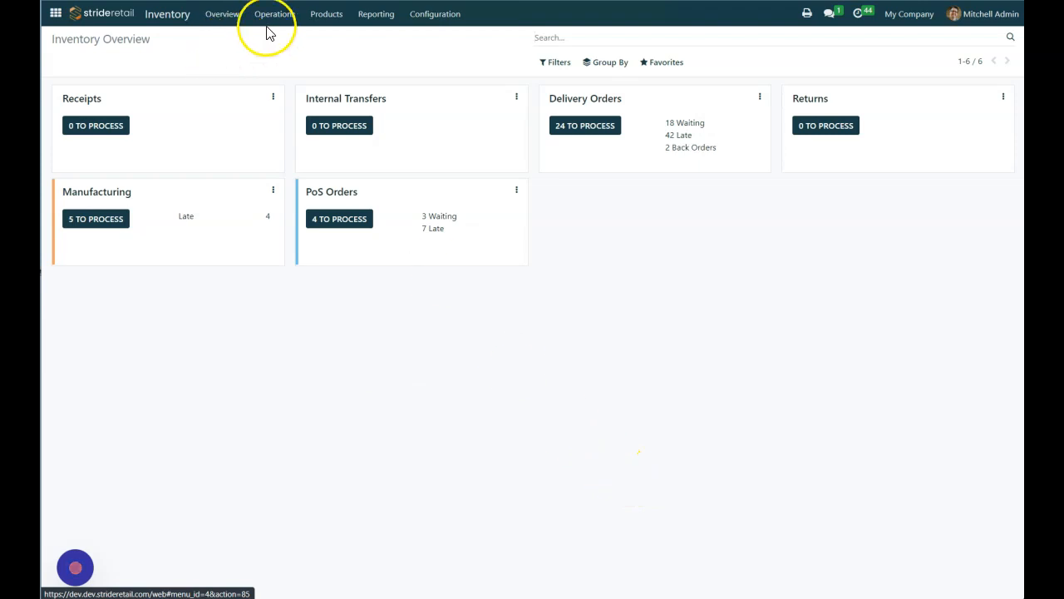
pyautogui.click(327, 16)
pyautogui.click(332, 39)
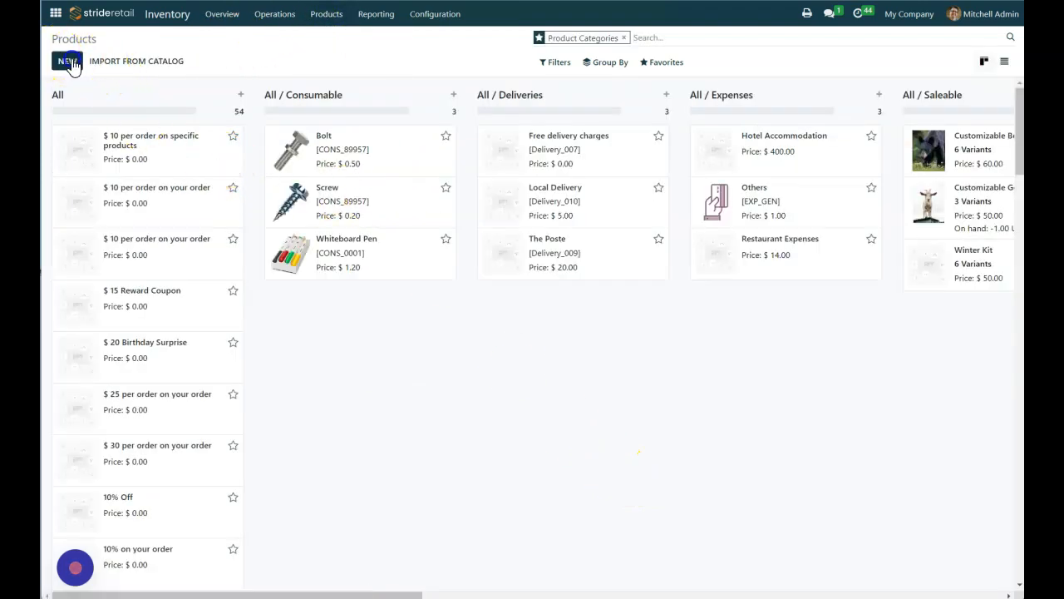
# - Name the new product Big Bike
pyautogui.click(197, 152)
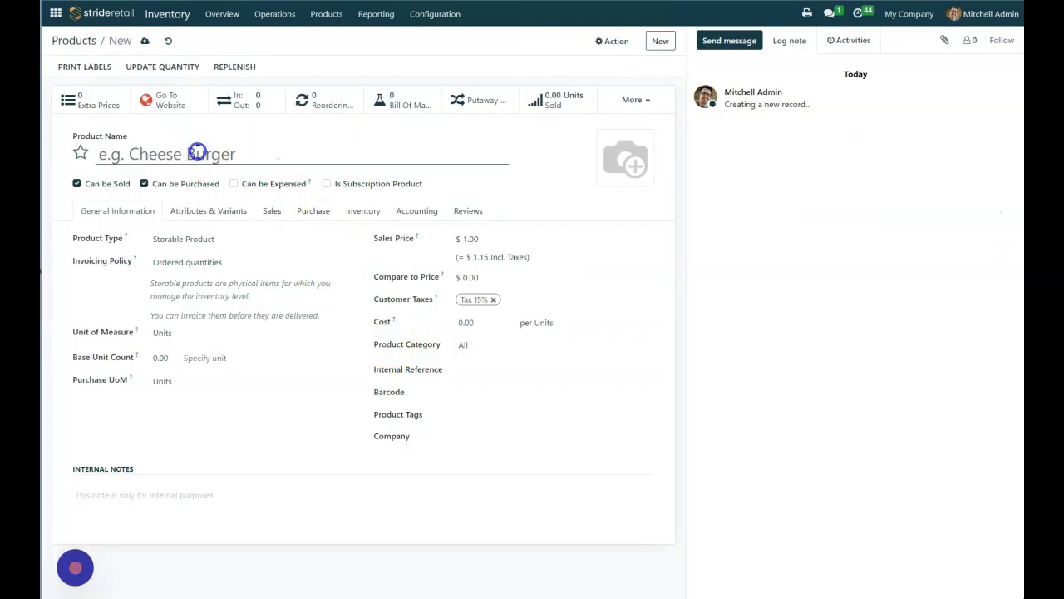
pyautogui.write('Bike')
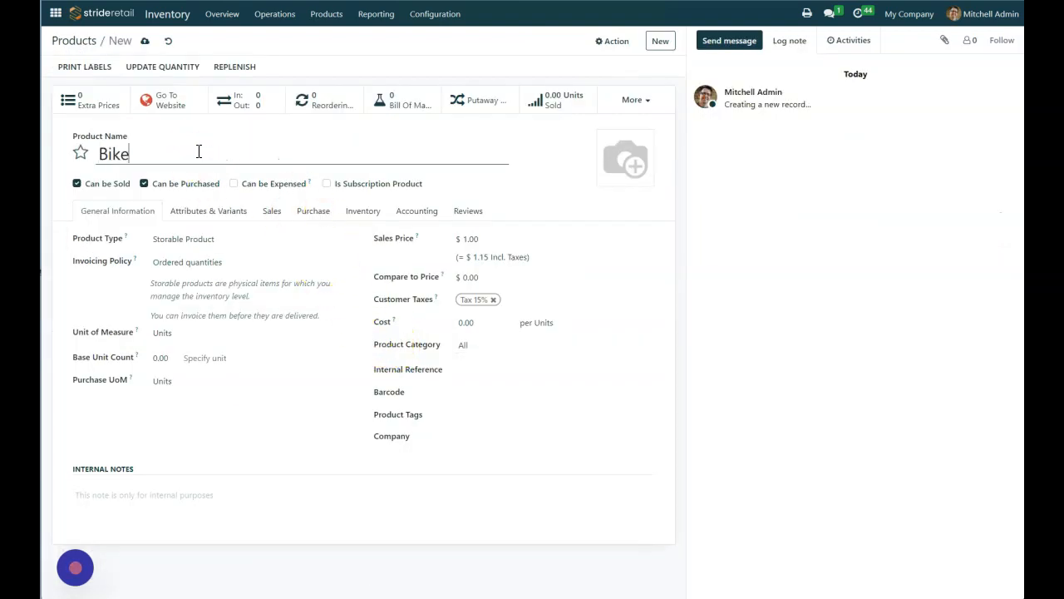
pyautogui.press('BackSpace')
pyautogui.press('BackSpace')
pyautogui.press('BackSpace')
pyautogui.press('BackSpace')
pyautogui.write('Big K')
pyautogui.press('BackSpace')
pyautogui.write('Bike')
# - Look up "bikes" among the eCommerce shop categories in the product's sales settings and clear the entry
pyautogui.click(272, 211)
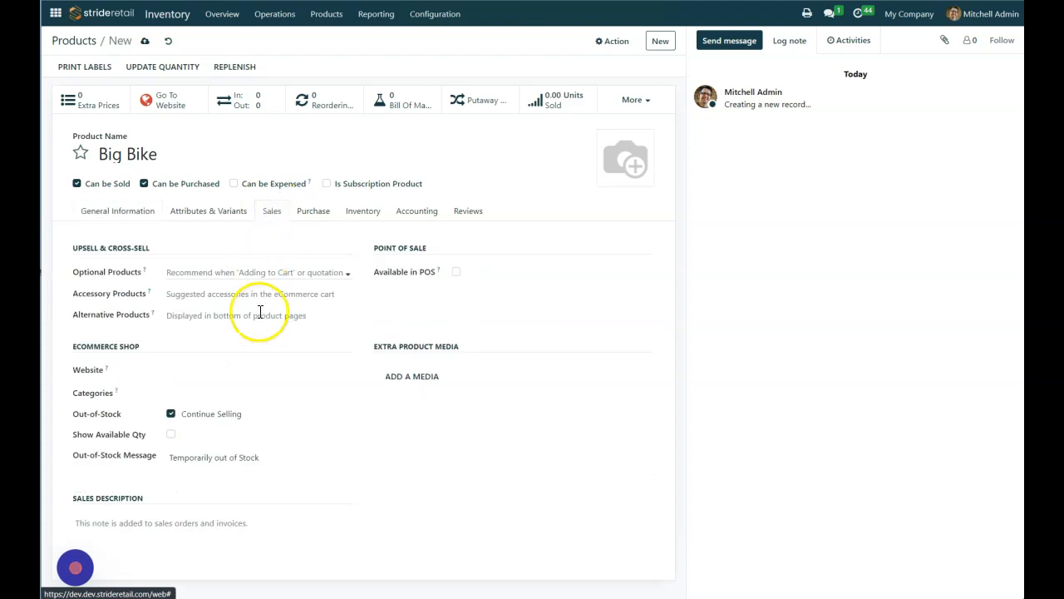
pyautogui.click(211, 392)
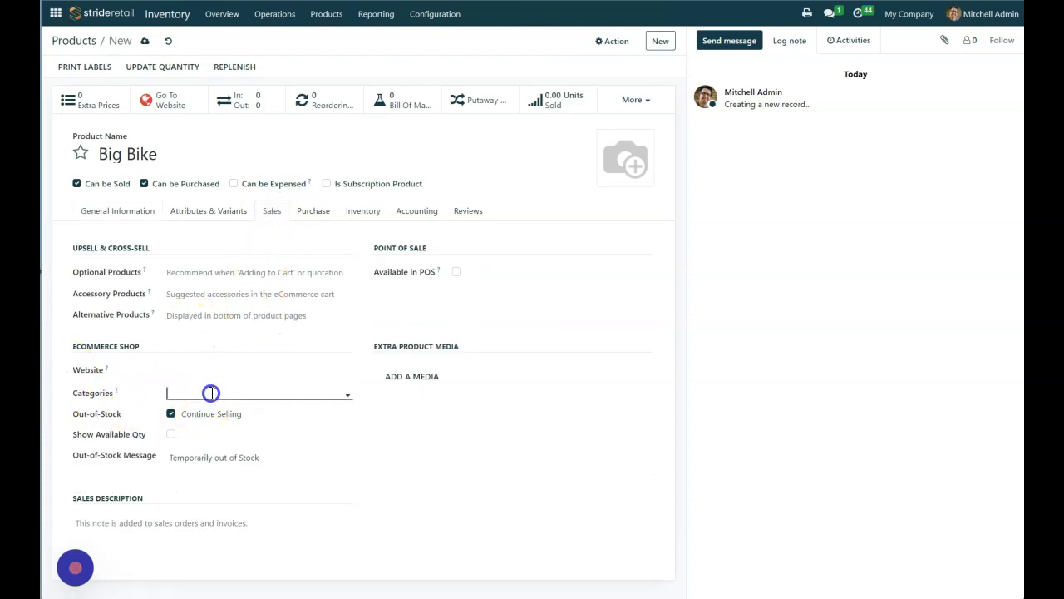
pyautogui.write('bikes')
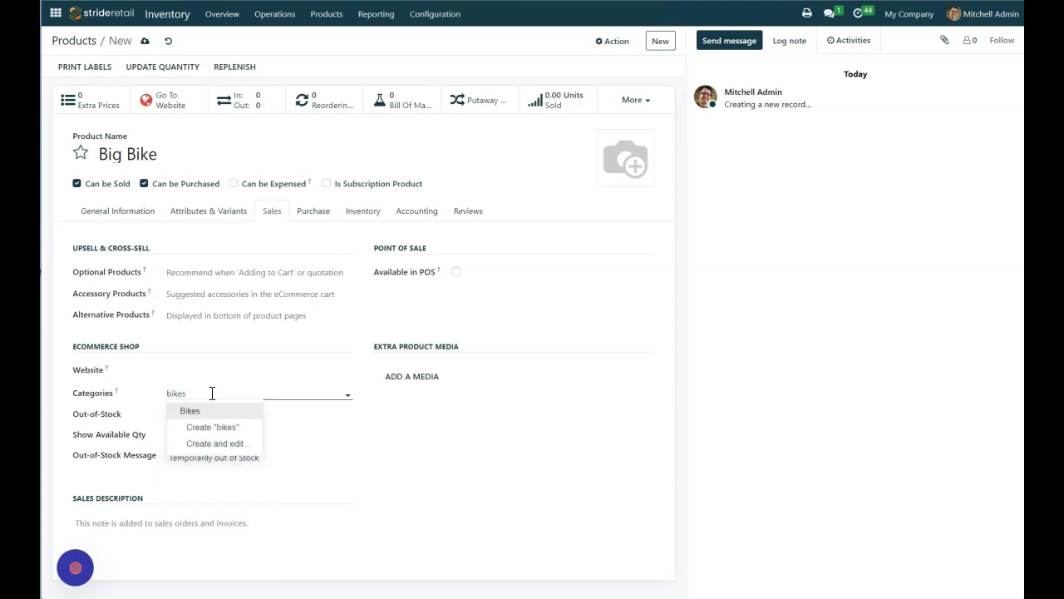
pyautogui.moveTo(212, 392); pyautogui.dragTo(161, 391)
pyautogui.press('BackSpace')
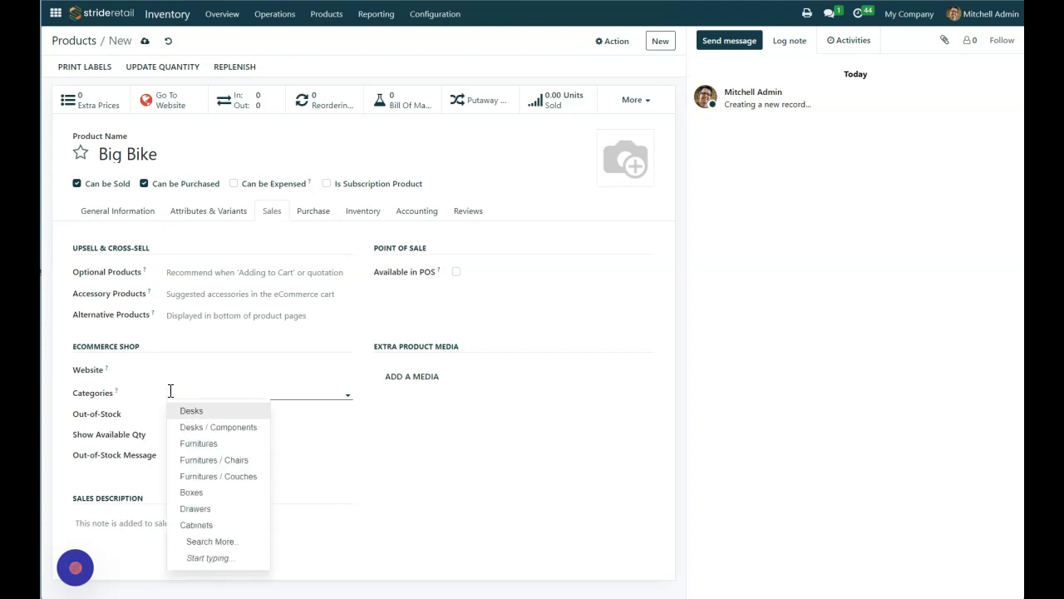
# - Create a new eCommerce category named Outdoor Equipment from the product form and assign it to the product
pyautogui.write('Outdoor Equipment')
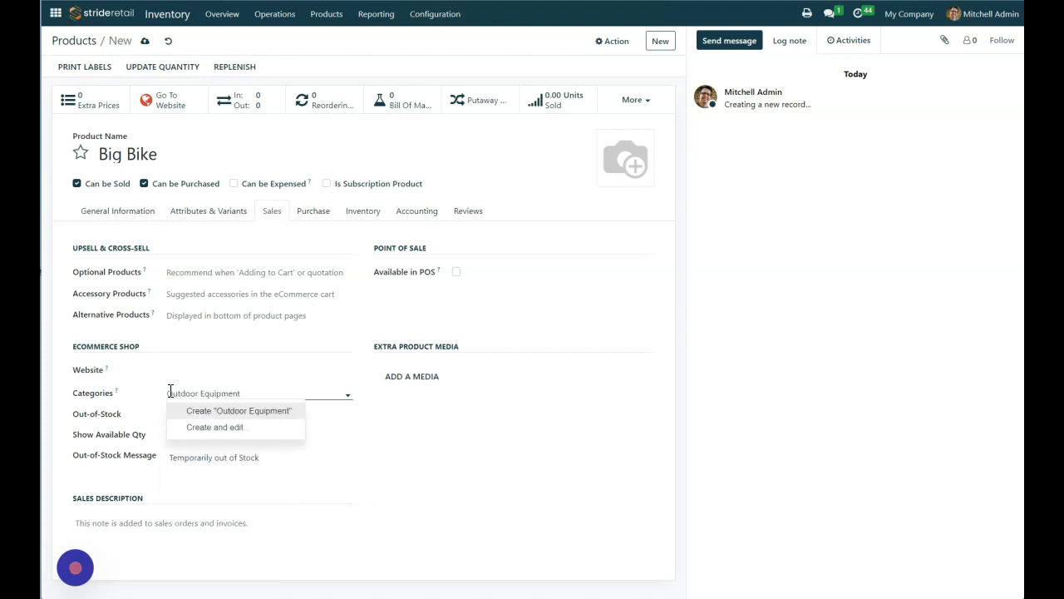
pyautogui.click(229, 427)
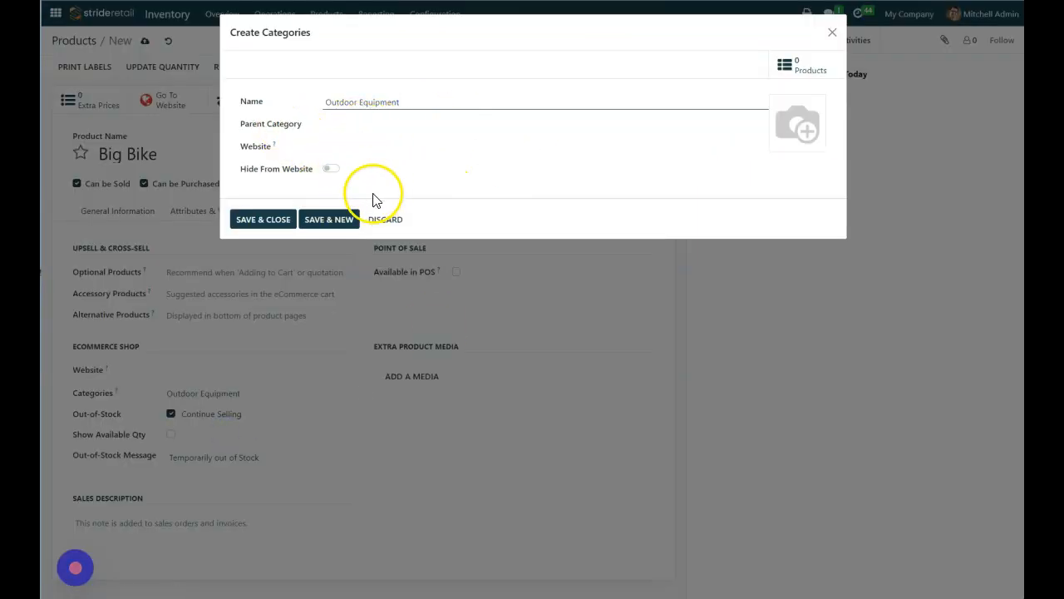
pyautogui.click(268, 223)
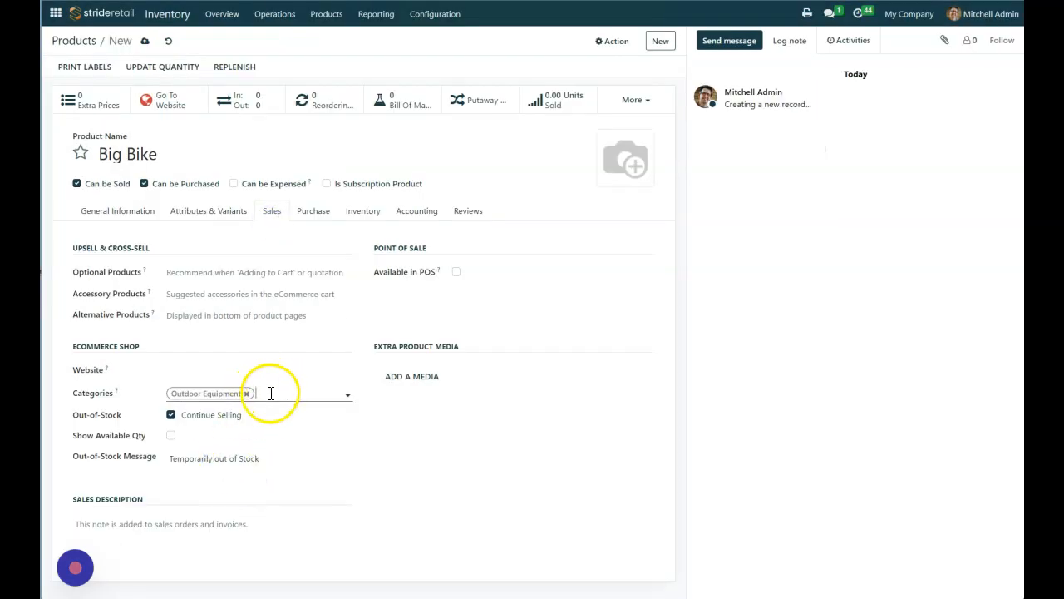
# - Add the existing Bikes category to the product's eCommerce categories
pyautogui.click(271, 393)
pyautogui.write('B')
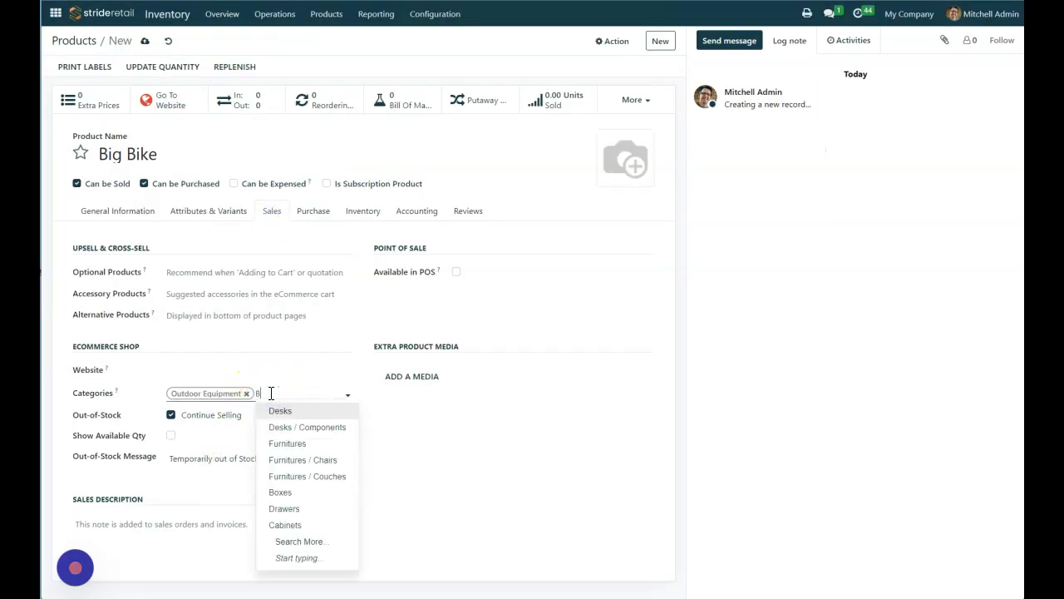
pyautogui.write('ike')
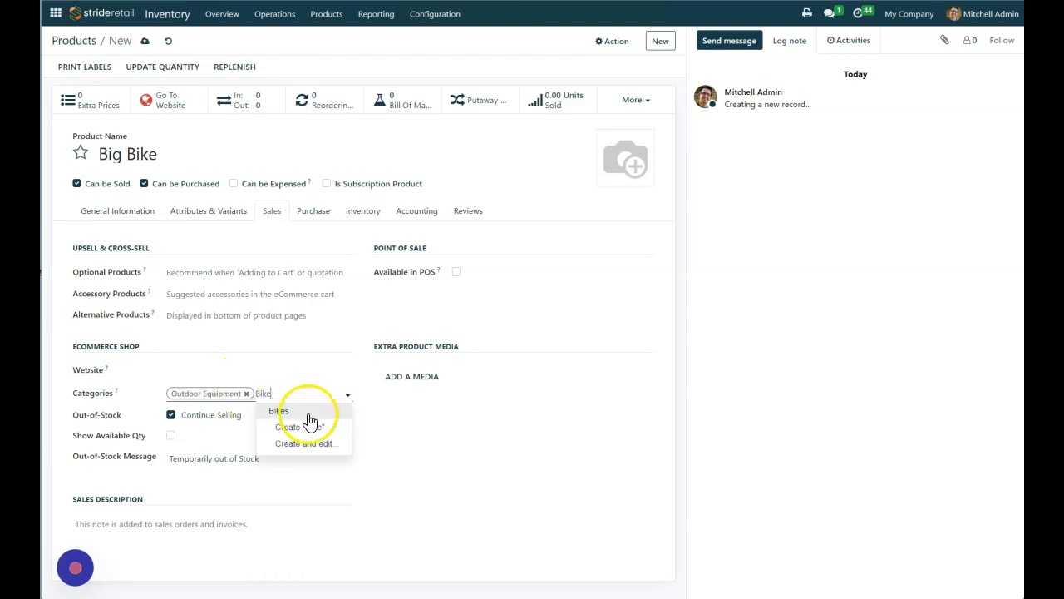
pyautogui.click(286, 410)
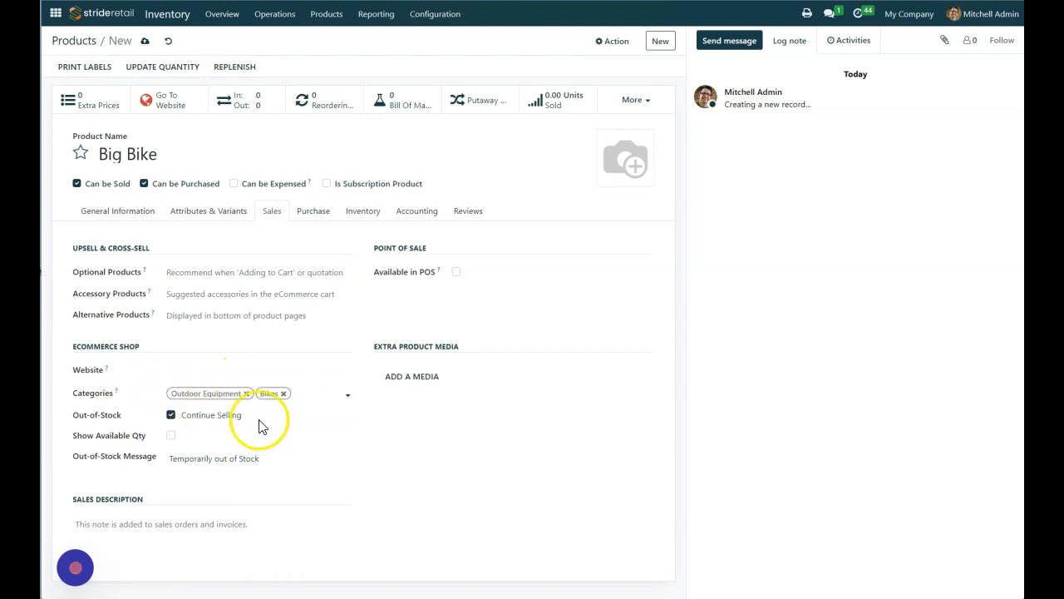